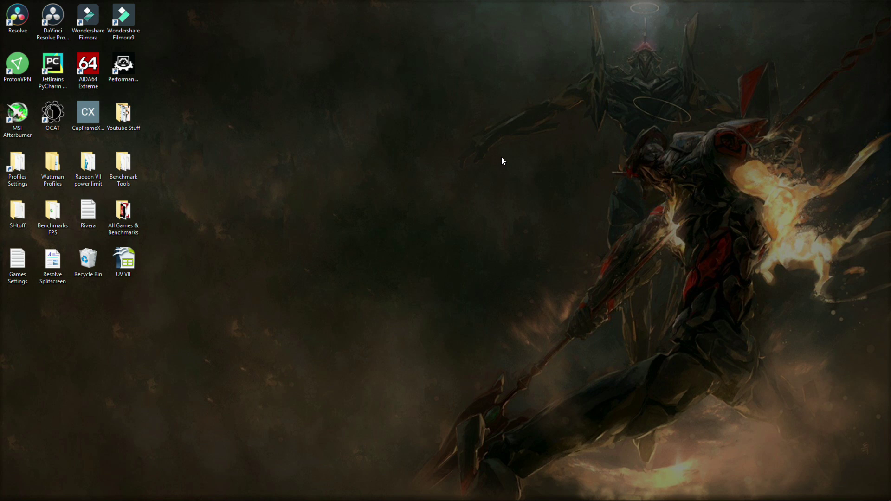
Launch AMD Radeon Settings from a Start menu search for 'rade'.
{"action": "right_click", "coordinate": [501, 158]}
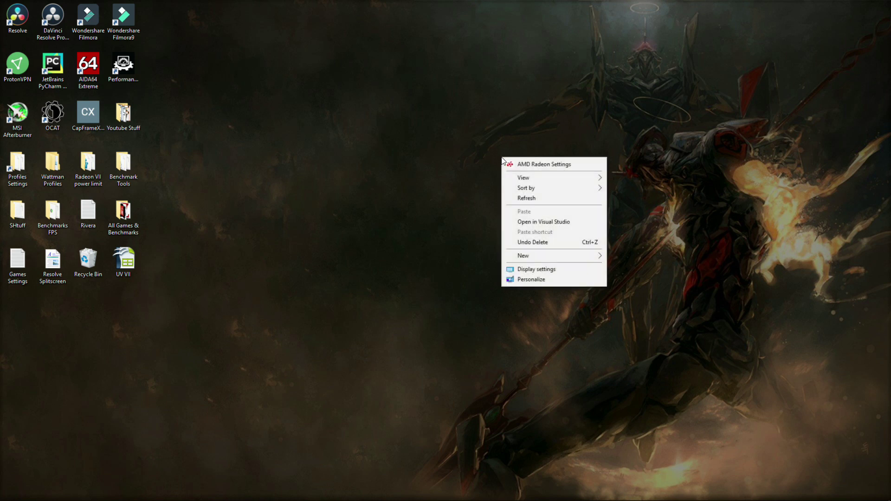
{"action": "left_click", "coordinate": [582, 164]}
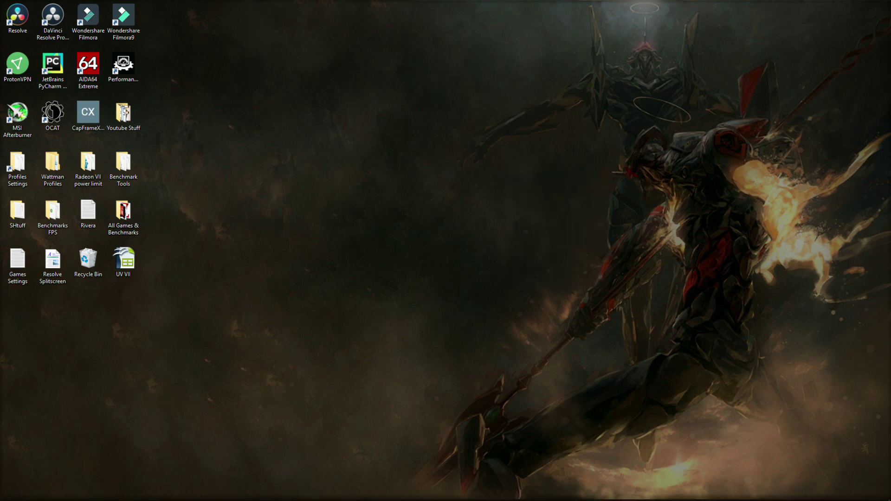
{"action": "key", "text": "super"}
{"action": "type", "text": "rade"}
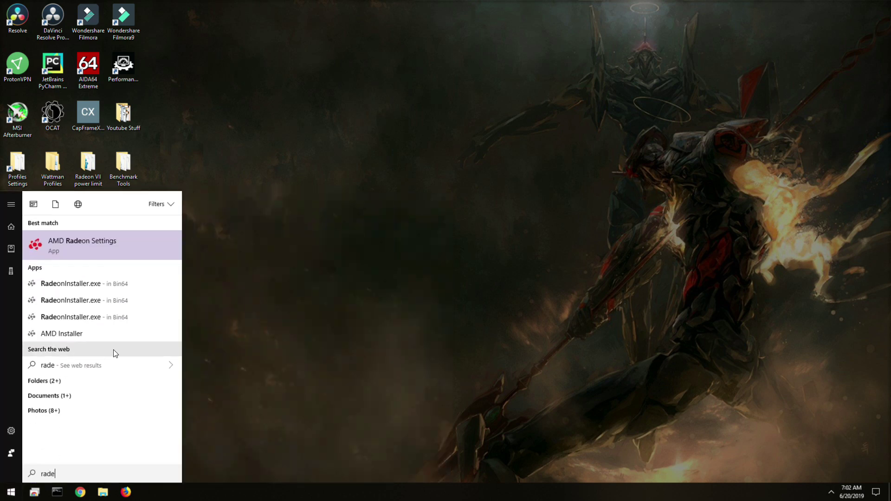
{"action": "left_click", "coordinate": [90, 242]}
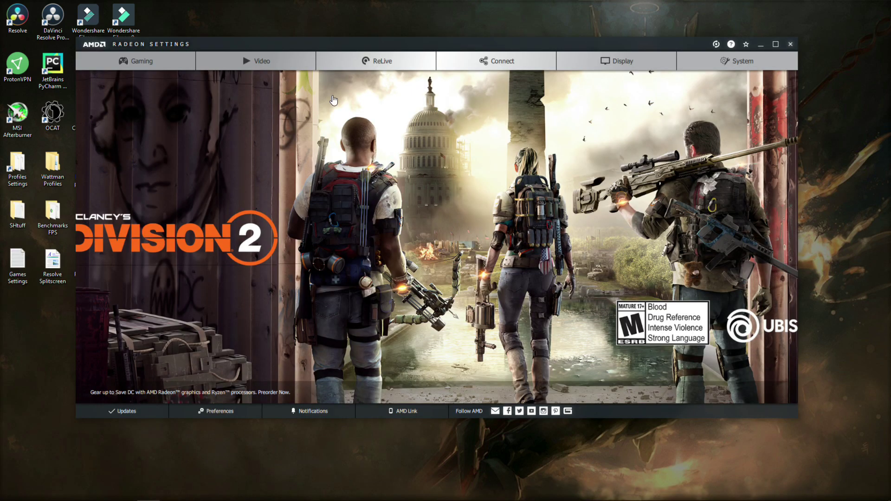
Go to Gaming > Global Settings and show the Global WattMan voltage-frequency curve.
{"action": "left_click", "coordinate": [162, 61]}
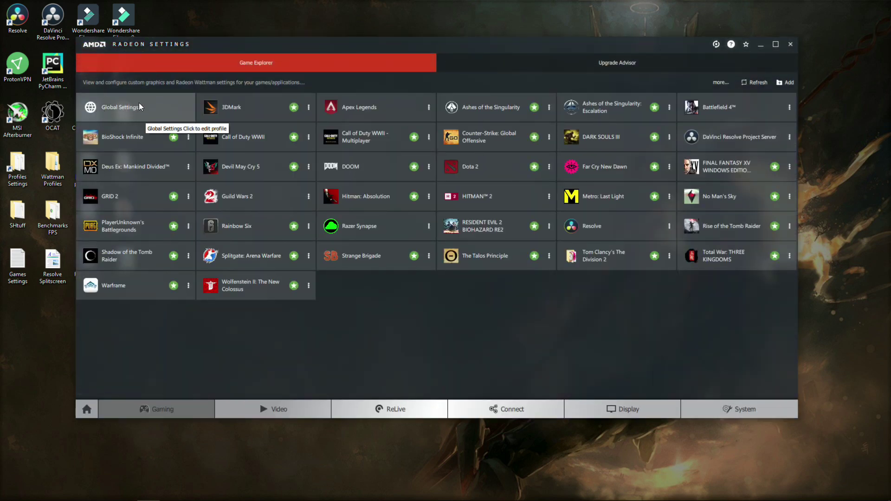
{"action": "left_click", "coordinate": [141, 107]}
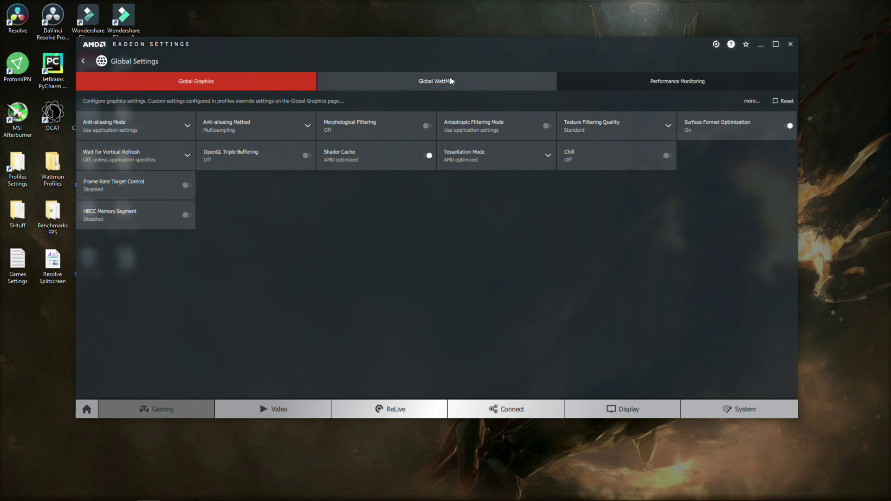
{"action": "left_click", "coordinate": [420, 84]}
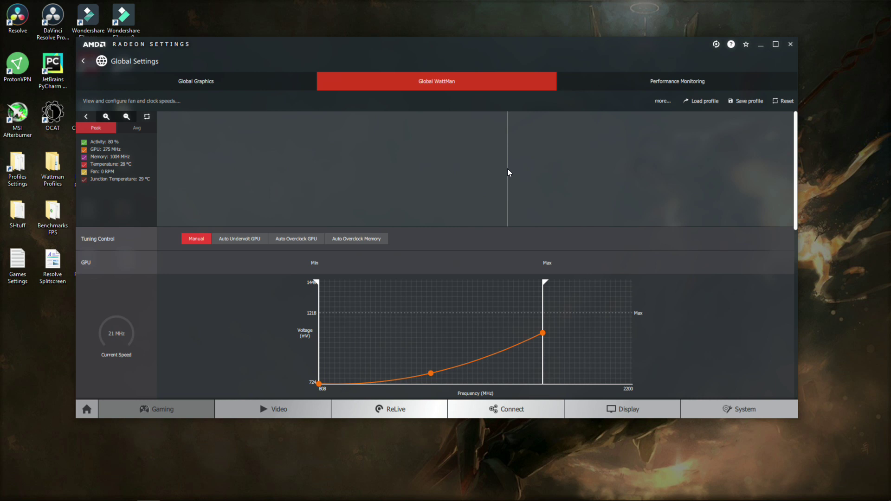
Maximize the Radeon Settings window with Win+Up so the full WattMan page shows.
{"action": "key", "text": "super+Up"}
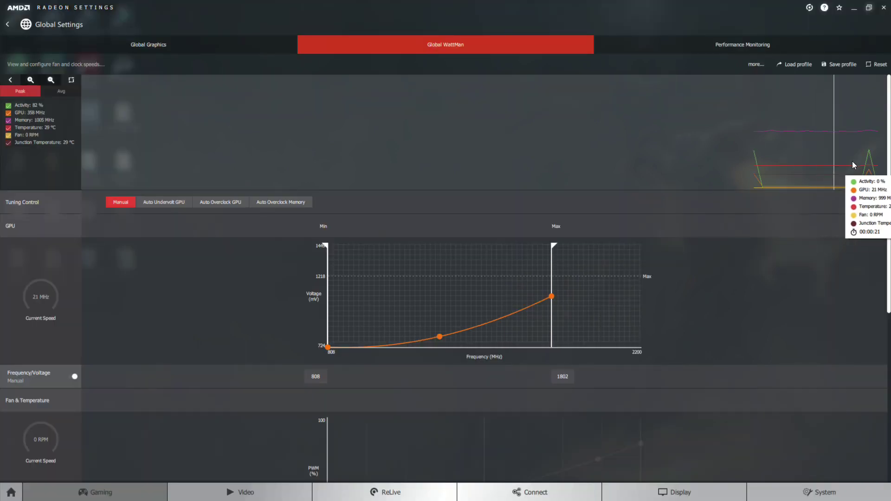
{"action": "mouse_move", "coordinate": [825, 139]}
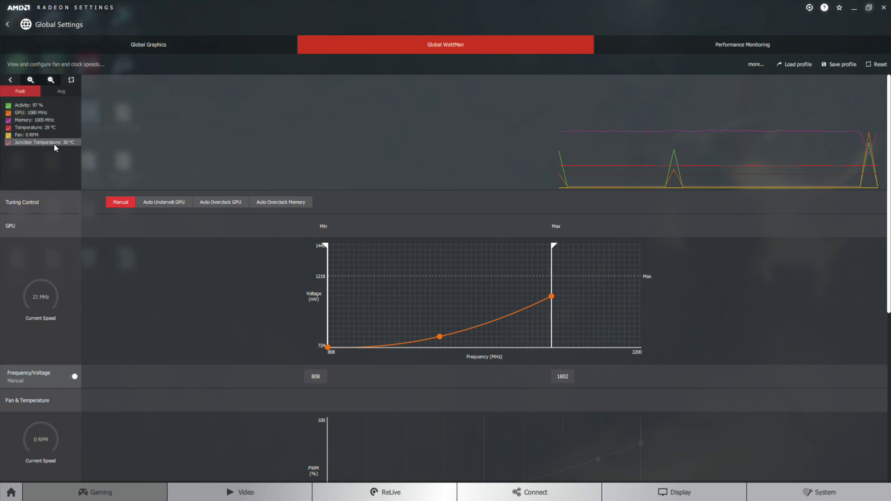
{"action": "scroll", "coordinate": [667, 208], "scroll_direction": "down", "scroll_amount": 2}
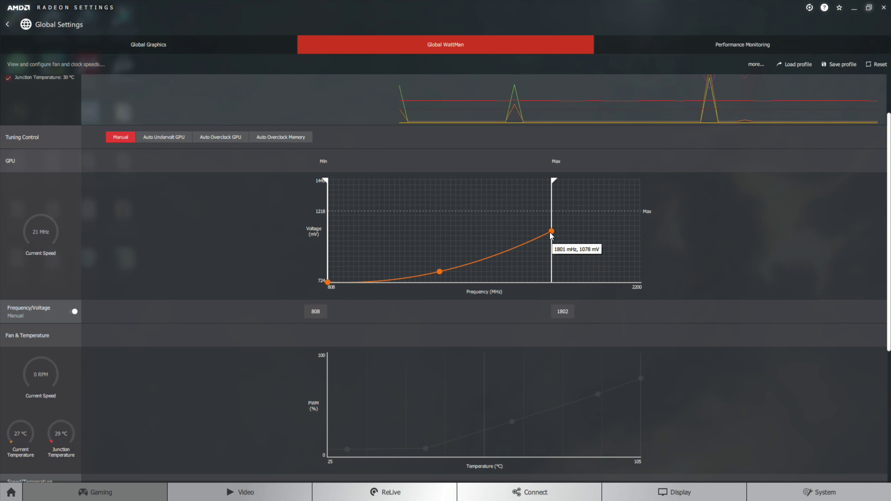
{"action": "scroll", "coordinate": [357, 303], "scroll_direction": "down", "scroll_amount": 5}
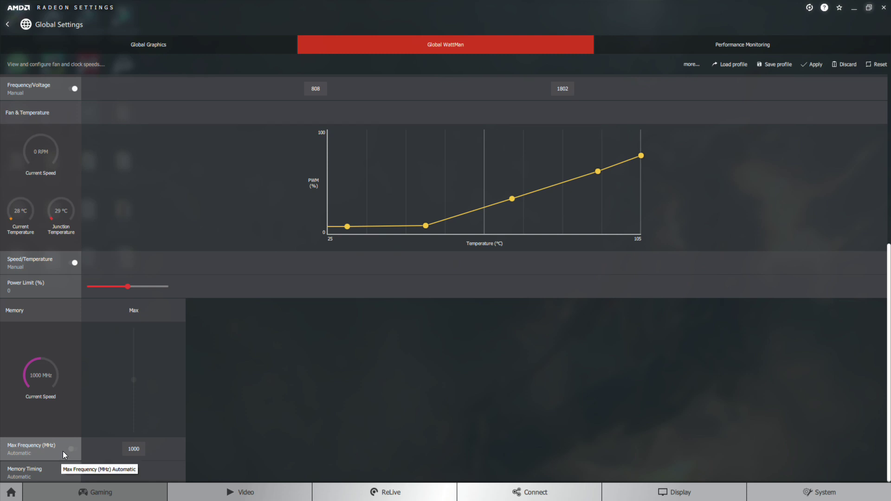
{"action": "scroll", "coordinate": [63, 451], "scroll_direction": "up", "scroll_amount": 5}
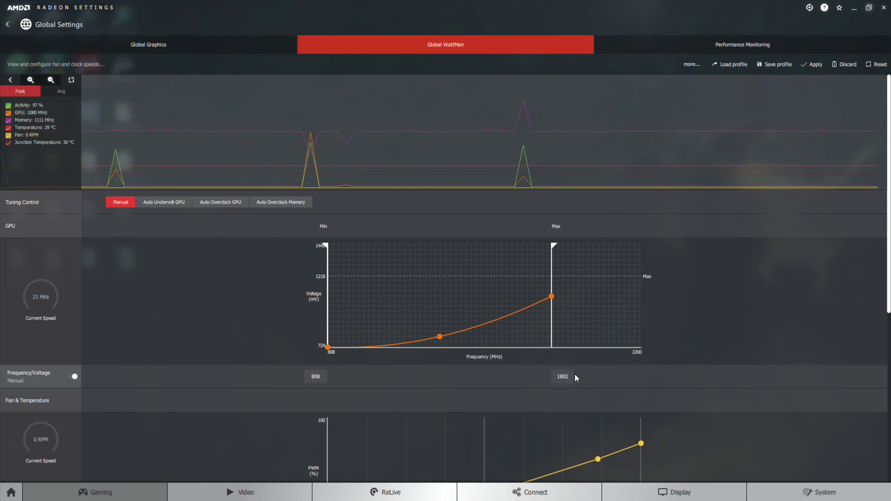
Set the 1801 MHz top point of the GPU voltage curve to 1133 mV.
{"action": "scroll", "coordinate": [600, 377], "scroll_direction": "down", "scroll_amount": 6}
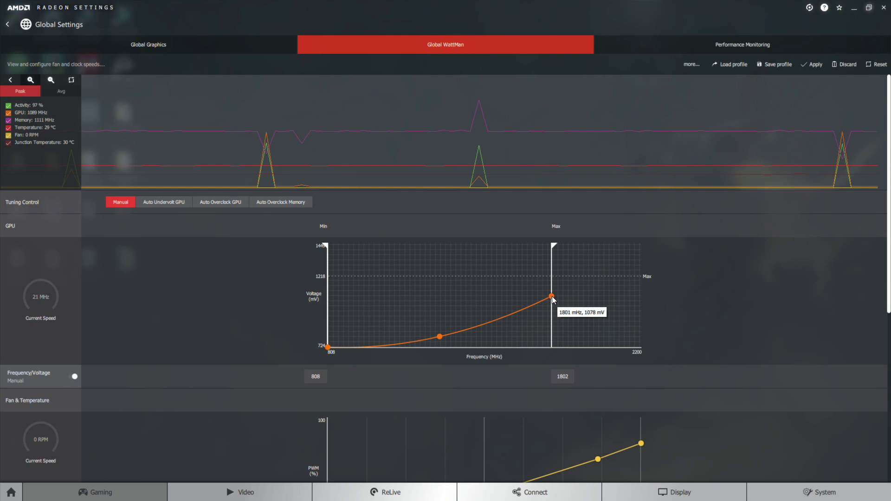
{"action": "left_click_drag", "start_coordinate": [552, 296], "coordinate": [551, 291]}
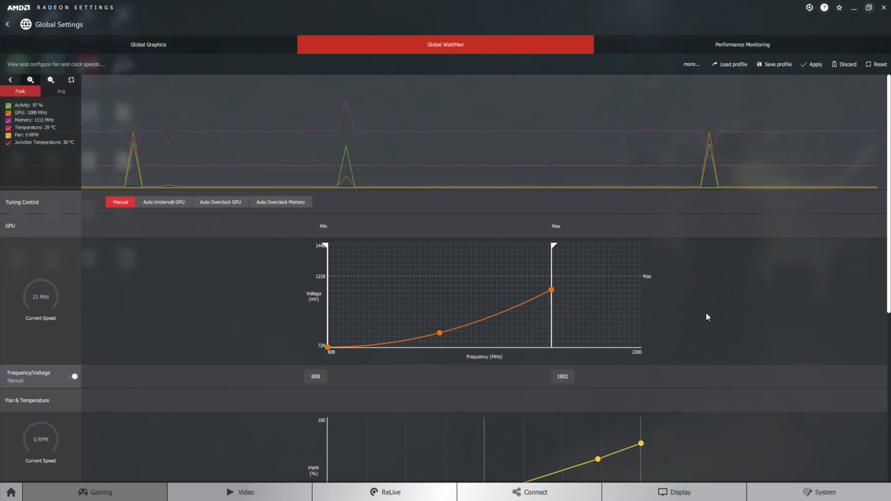
{"action": "mouse_move", "coordinate": [552, 289]}
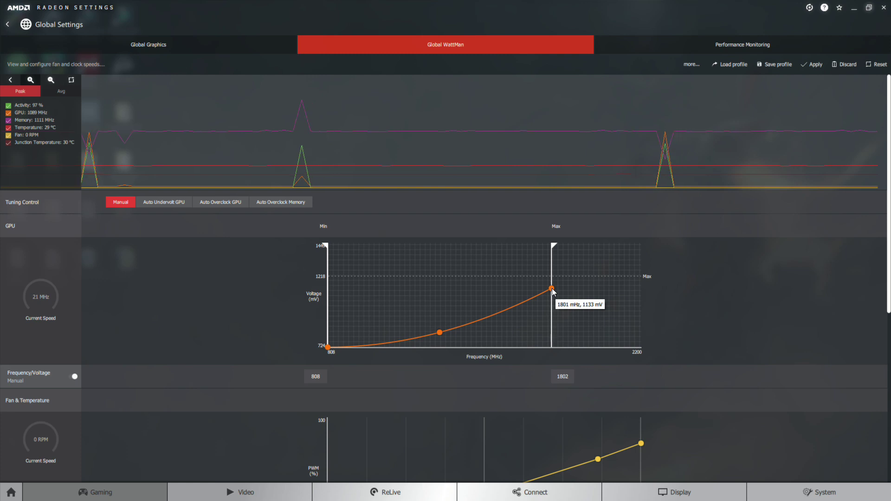
Snap Radeon Settings beside UV VII.ods and review stock row 8 (C8, E8, H8, I8, B8:J8).
{"action": "key", "text": "super+Left"}
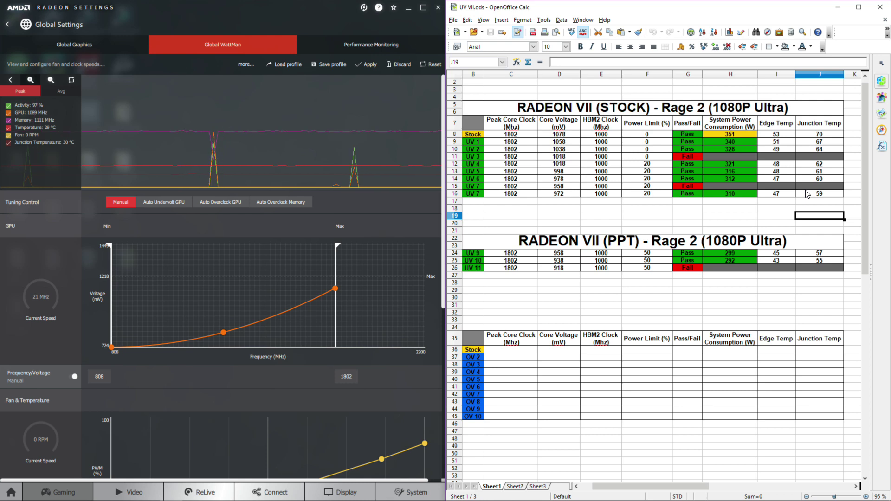
{"action": "left_click_drag", "start_coordinate": [819, 197], "coordinate": [488, 112]}
{"action": "left_click", "coordinate": [521, 136]}
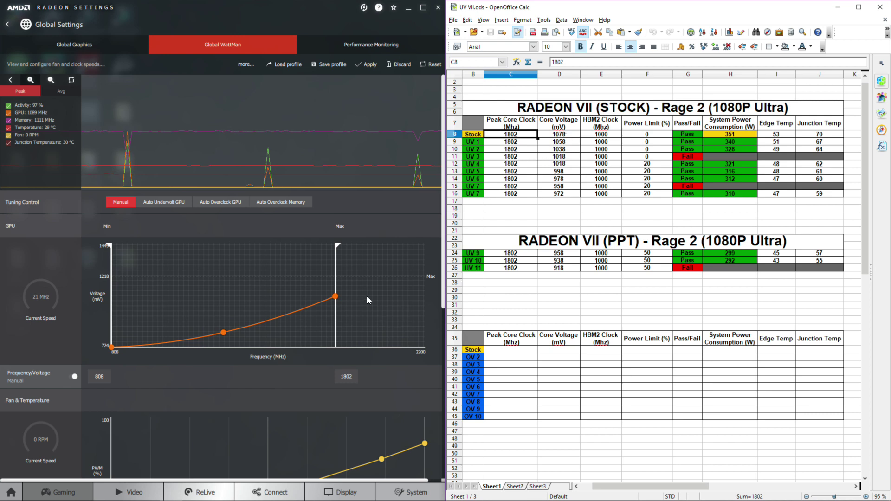
{"action": "left_click", "coordinate": [336, 297]}
{"action": "left_click", "coordinate": [606, 135]}
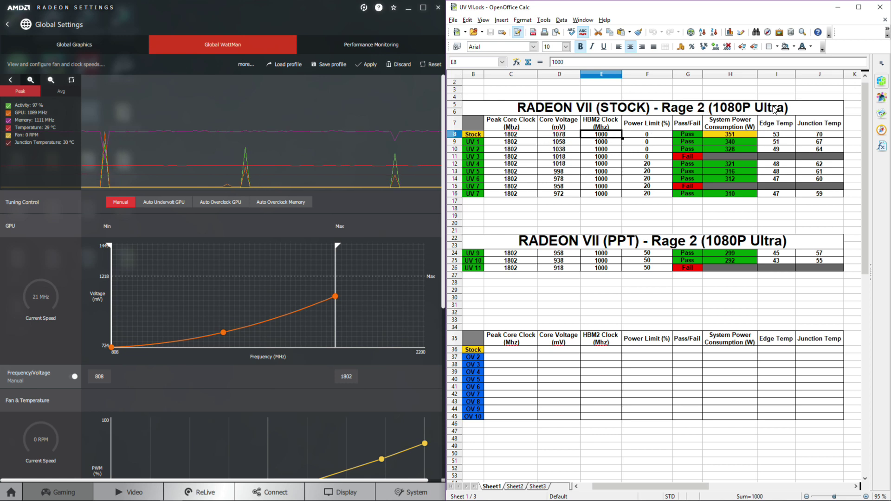
{"action": "left_click", "coordinate": [729, 137]}
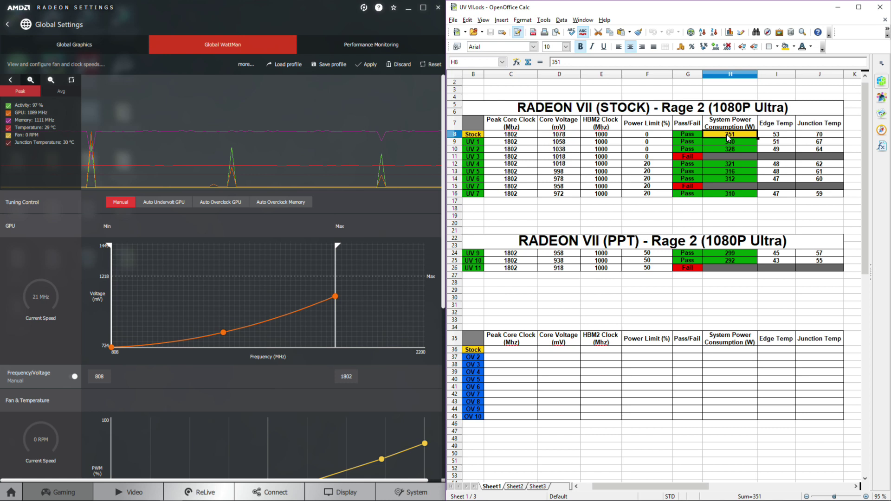
{"action": "left_click", "coordinate": [785, 138]}
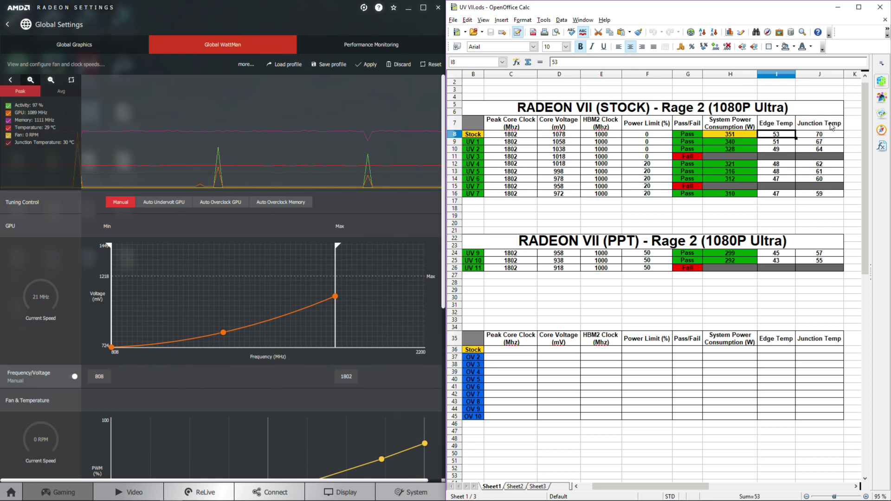
{"action": "left_click_drag", "start_coordinate": [473, 135], "coordinate": [829, 139]}
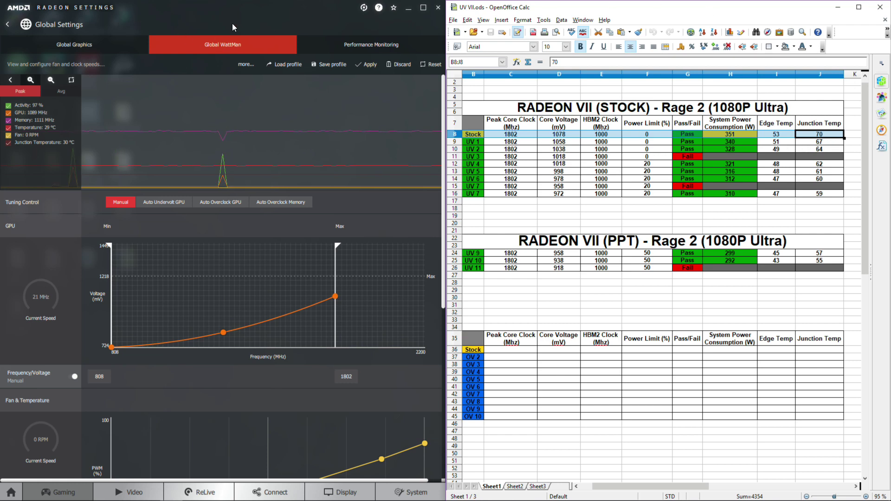
Snap Radeon Settings to the right half and scroll down to Fan & Temperature.
{"action": "left_click_drag", "start_coordinate": [284, 3], "coordinate": [889, 139]}
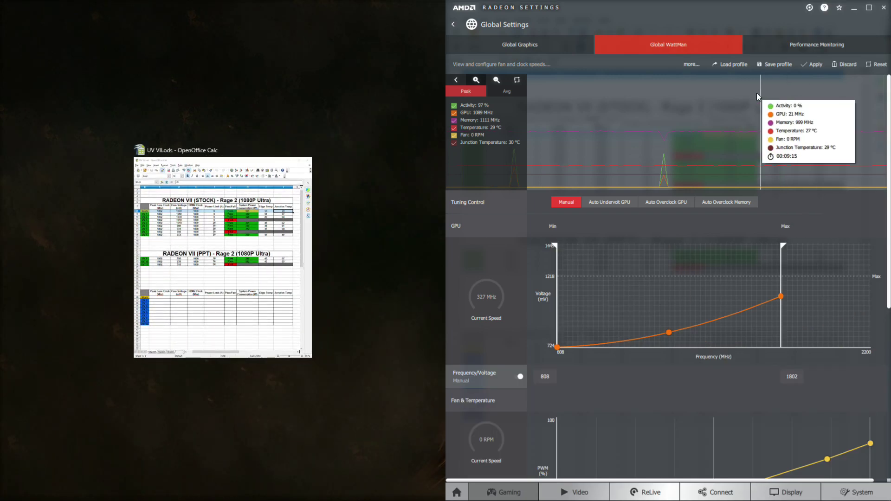
{"action": "left_click", "coordinate": [709, 315]}
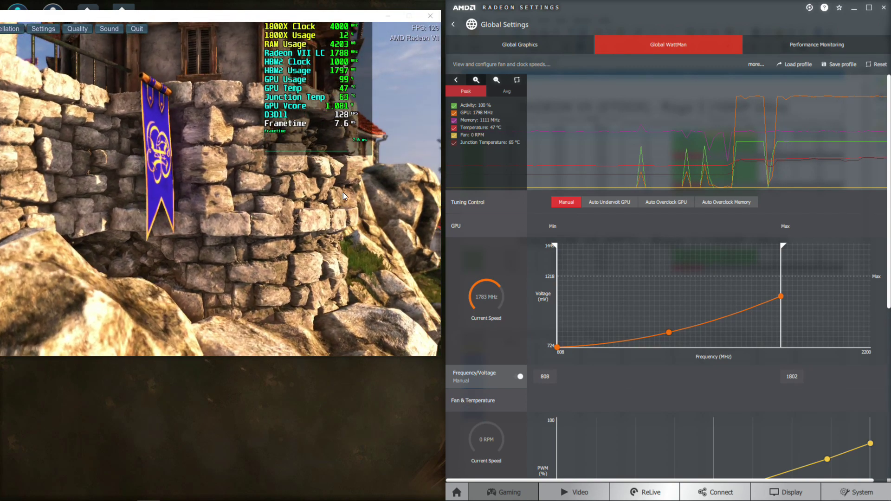
{"action": "scroll", "coordinate": [580, 318], "scroll_direction": "down", "scroll_amount": 3}
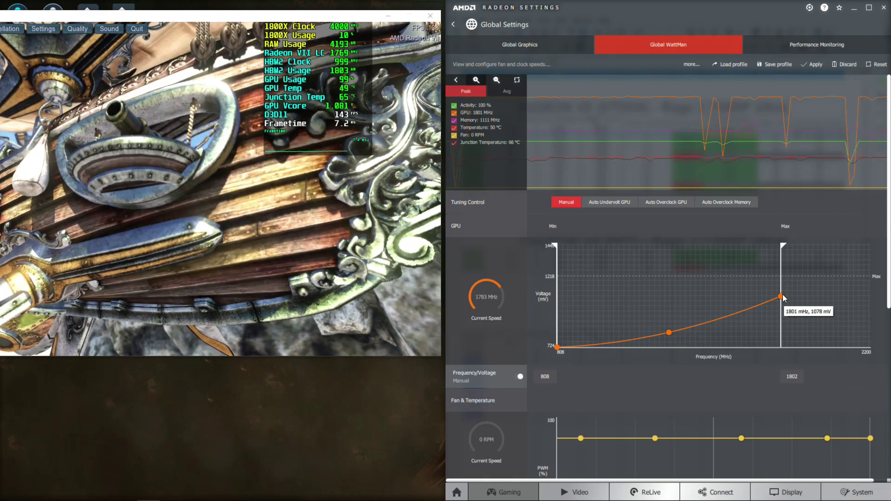
Lower the 1801 MHz curve point to 1066 mV and apply the curve.
{"action": "left_click_drag", "start_coordinate": [782, 298], "coordinate": [783, 301]}
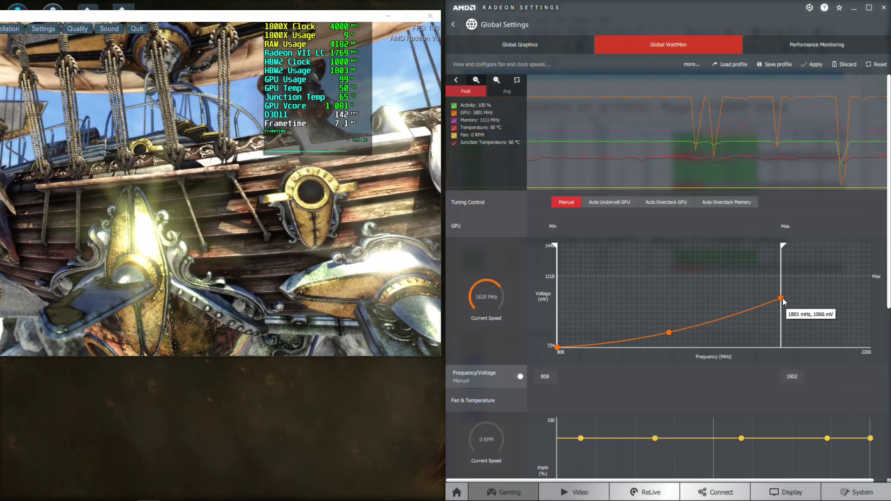
{"action": "left_click", "coordinate": [805, 65]}
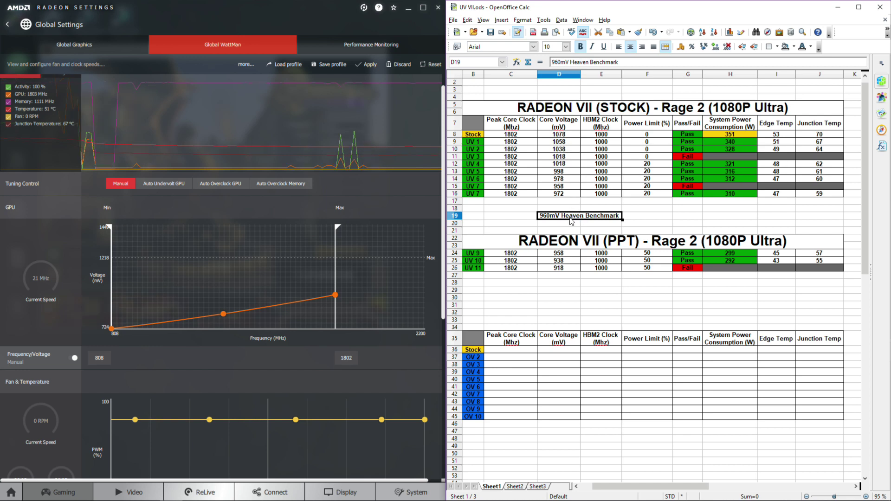
Check UV 7's 972 mV core voltage in cell D16 of UV VII.ods.
{"action": "left_click", "coordinate": [570, 196]}
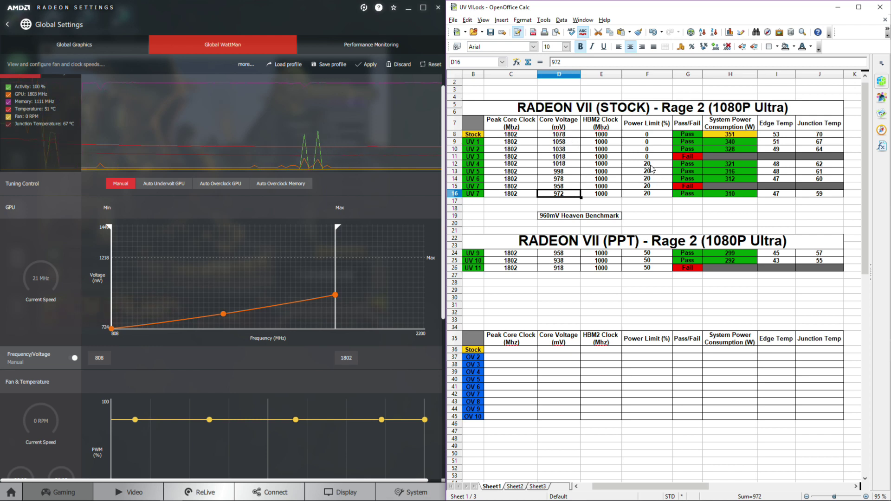
{"action": "left_click_drag", "start_coordinate": [654, 165], "coordinate": [650, 194]}
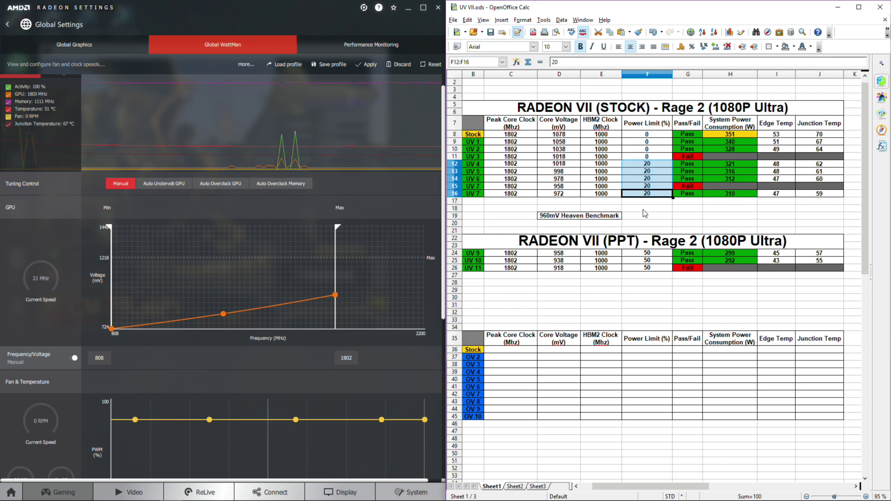
{"action": "left_click", "coordinate": [514, 135]}
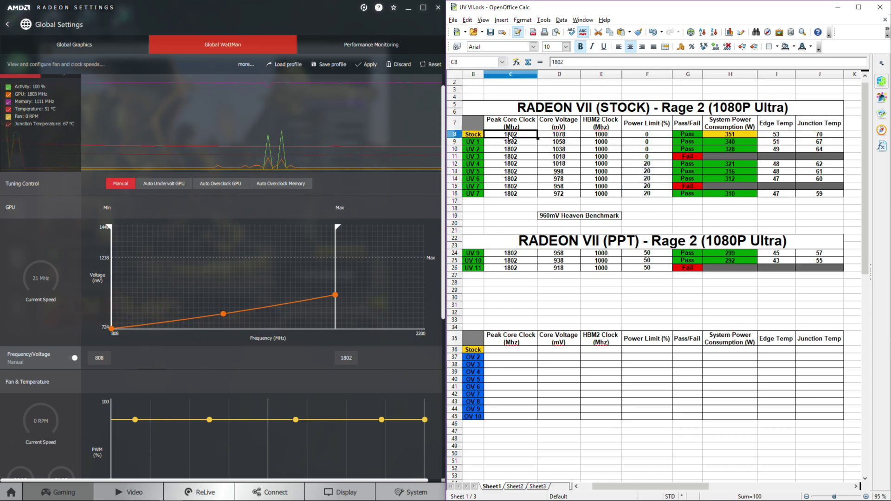
{"action": "left_click_drag", "start_coordinate": [513, 135], "coordinate": [833, 150]}
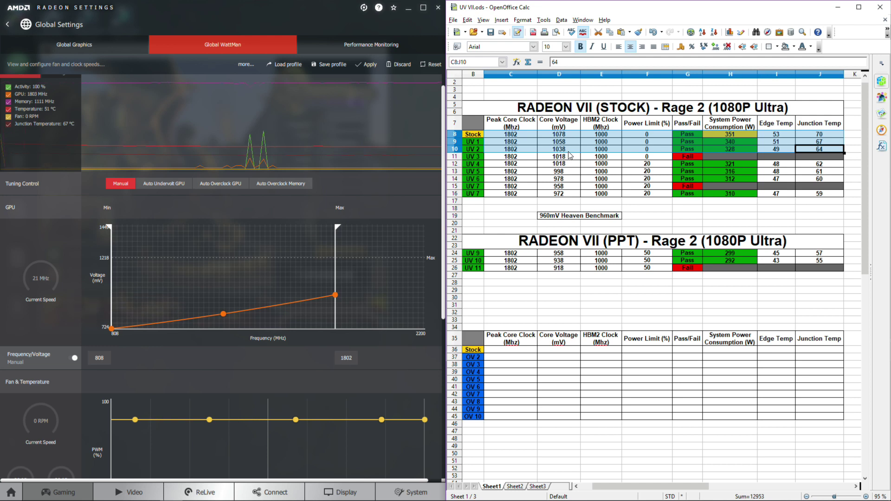
{"action": "left_click", "coordinate": [658, 179]}
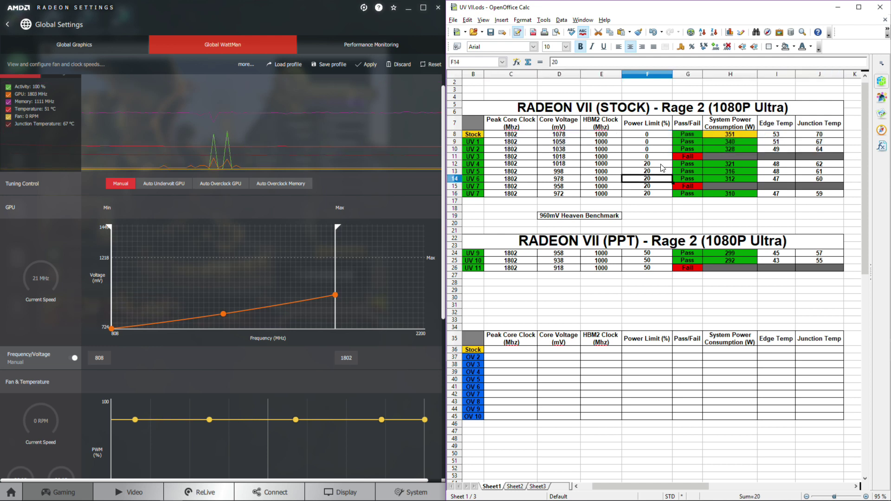
{"action": "left_click_drag", "start_coordinate": [658, 196], "coordinate": [655, 164]}
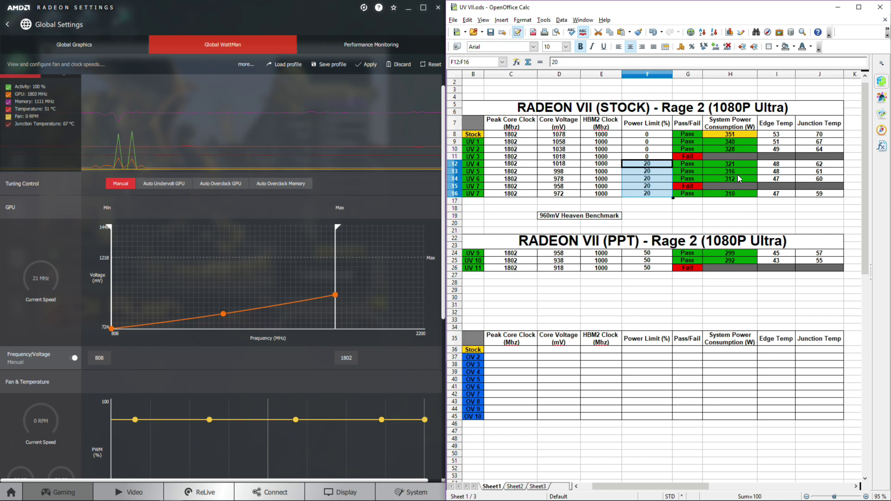
{"action": "left_click", "coordinate": [643, 180]}
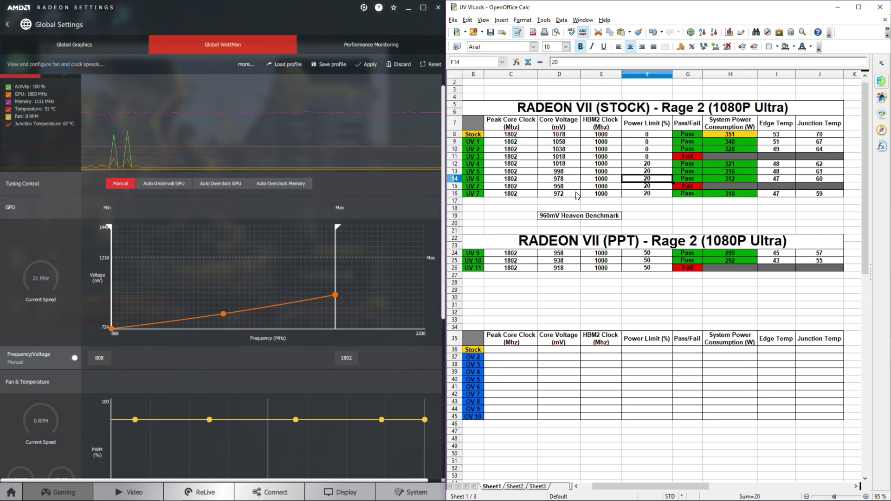
{"action": "left_click", "coordinate": [740, 197]}
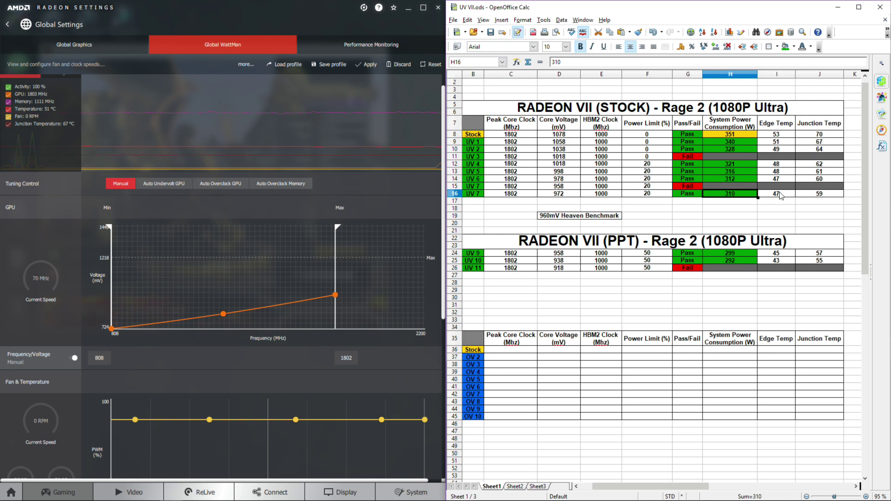
{"action": "left_click_drag", "start_coordinate": [655, 265], "coordinate": [657, 258]}
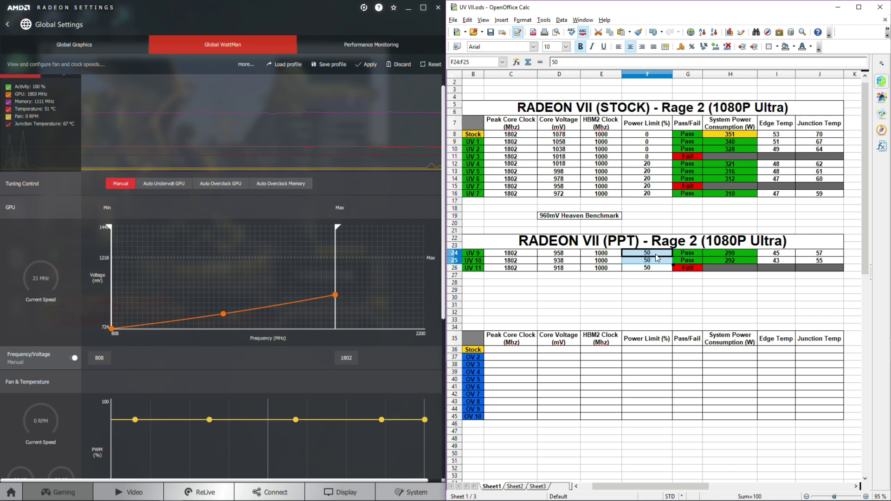
{"action": "left_click", "coordinate": [565, 262]}
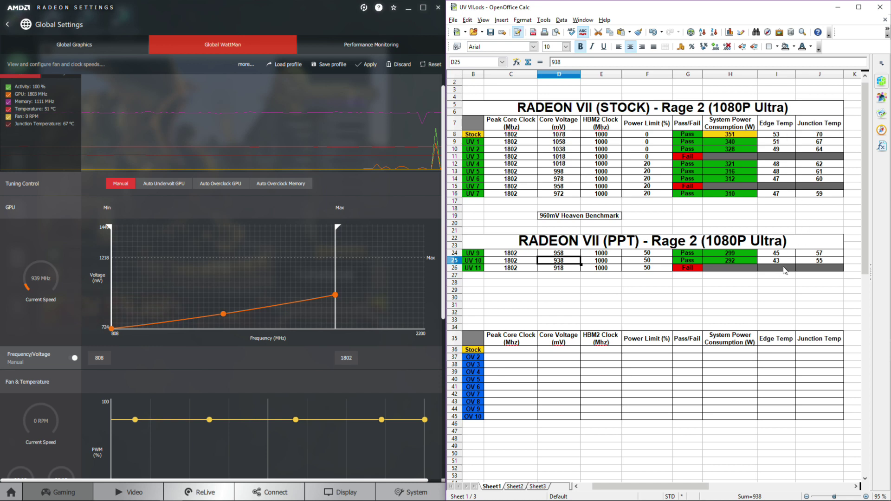
{"action": "left_click", "coordinate": [820, 259]}
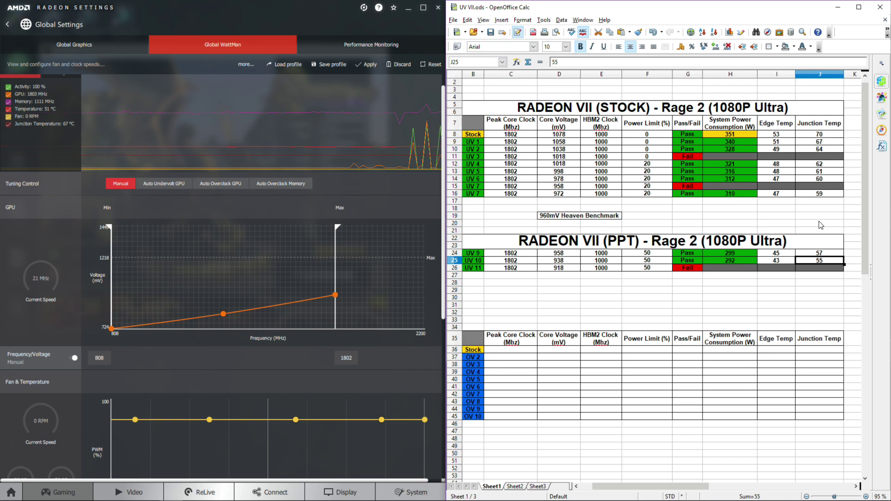
{"action": "left_click_drag", "start_coordinate": [483, 244], "coordinate": [811, 271]}
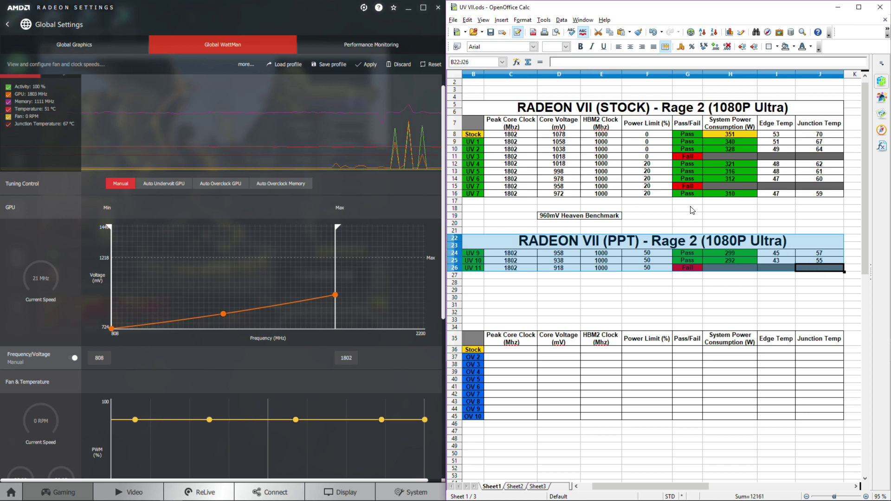
{"action": "left_click", "coordinate": [653, 195]}
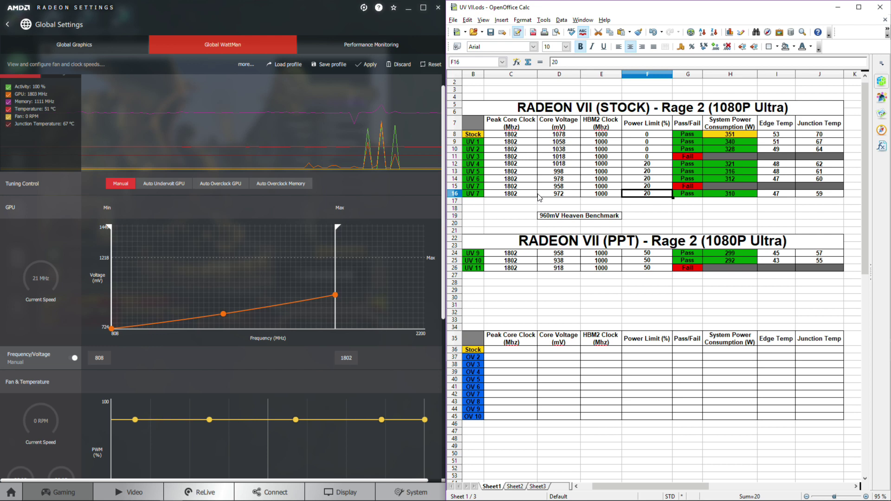
{"action": "left_click", "coordinate": [567, 217]}
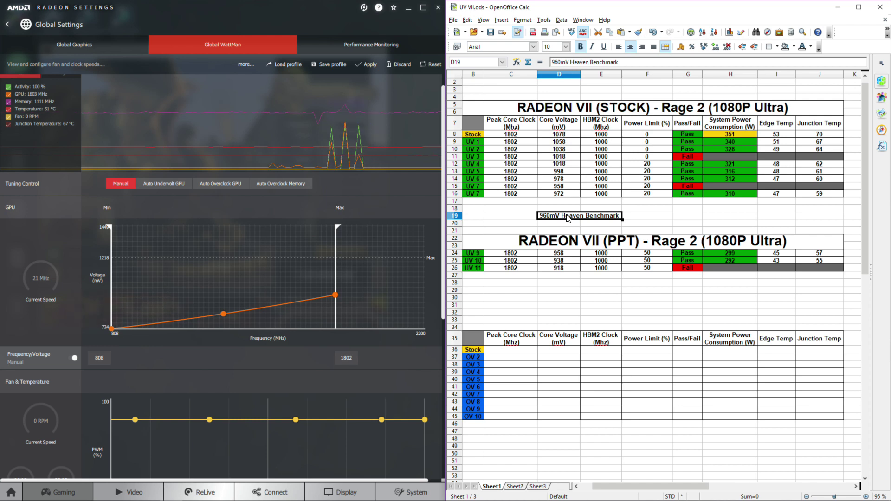
{"action": "key", "text": "Up"}
{"action": "key", "text": "Left"}
{"action": "key", "text": "Left"}
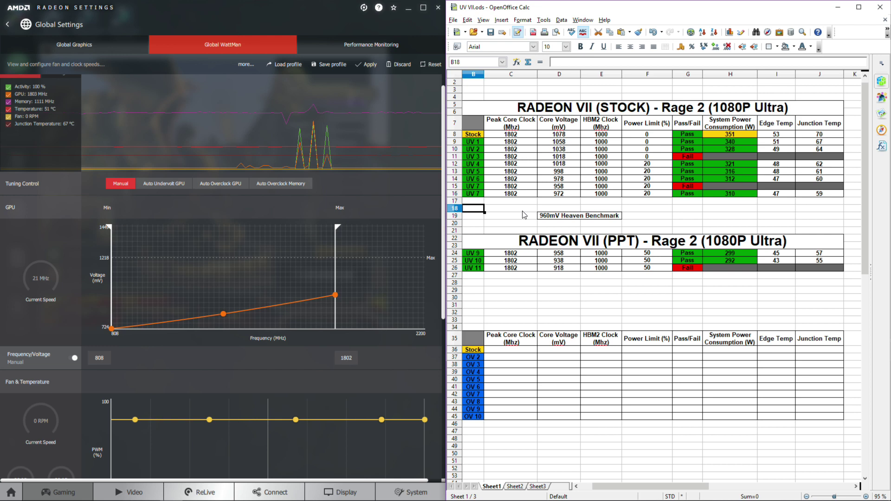
{"action": "left_click", "coordinate": [569, 217]}
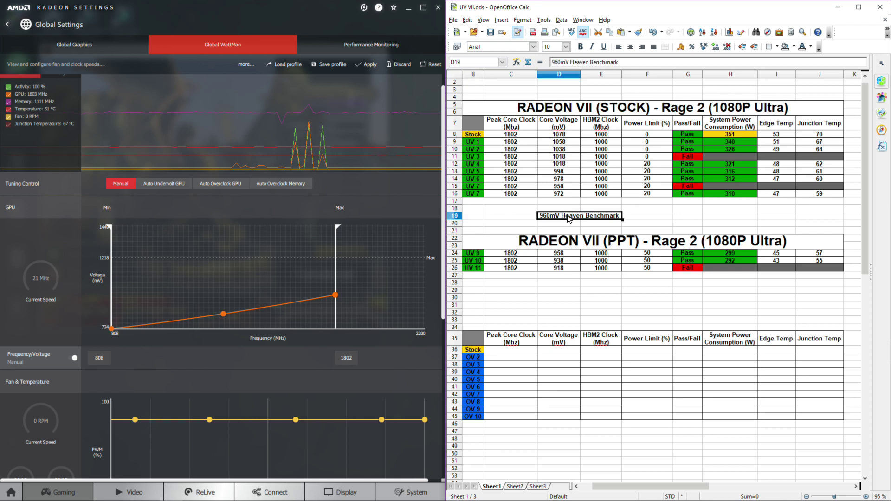
{"action": "left_click", "coordinate": [639, 112]}
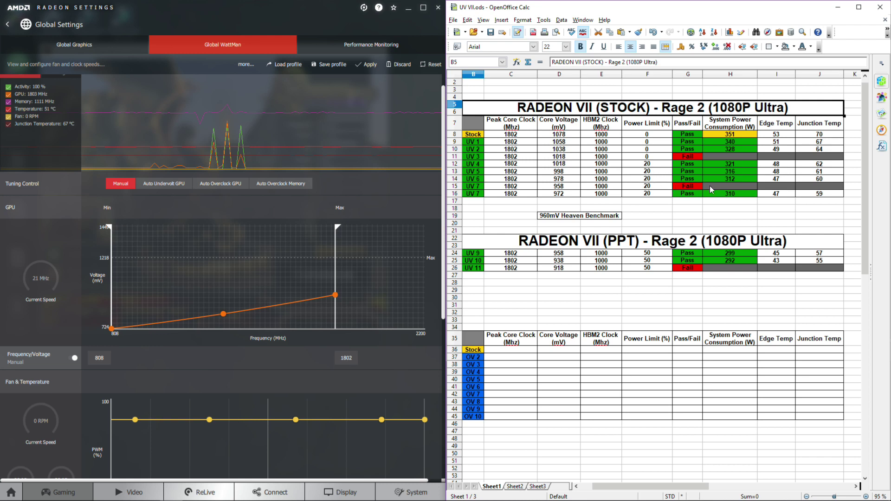
{"action": "left_click_drag", "start_coordinate": [831, 194], "coordinate": [563, 138]}
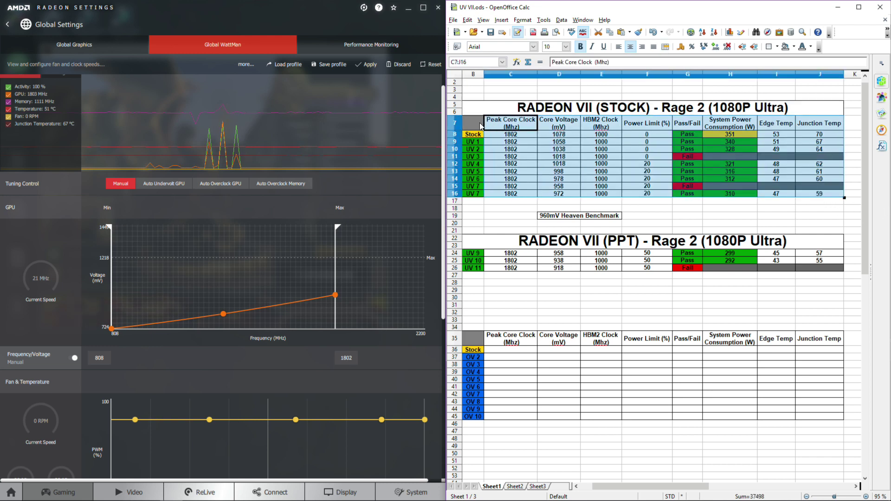
{"action": "left_click", "coordinate": [665, 209]}
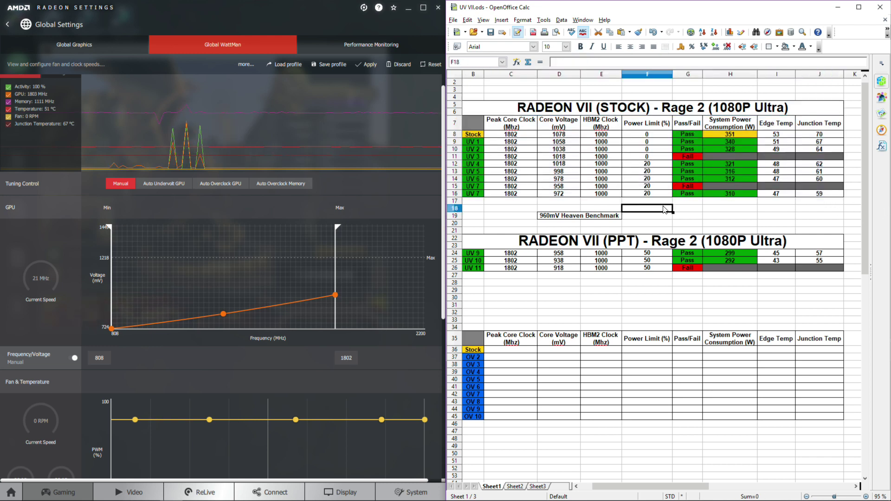